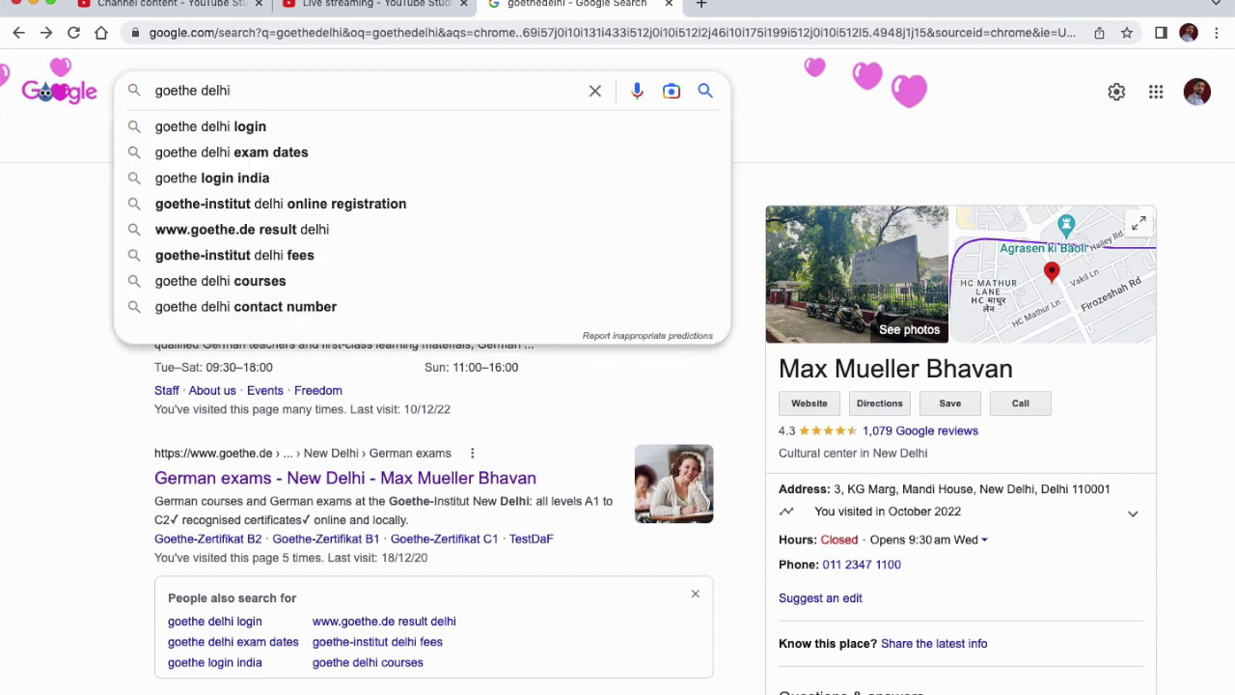
Search Google for "goethe delhi" and open the German exams - New Delhi - Max Mueller Bhavan result.
key("Return")
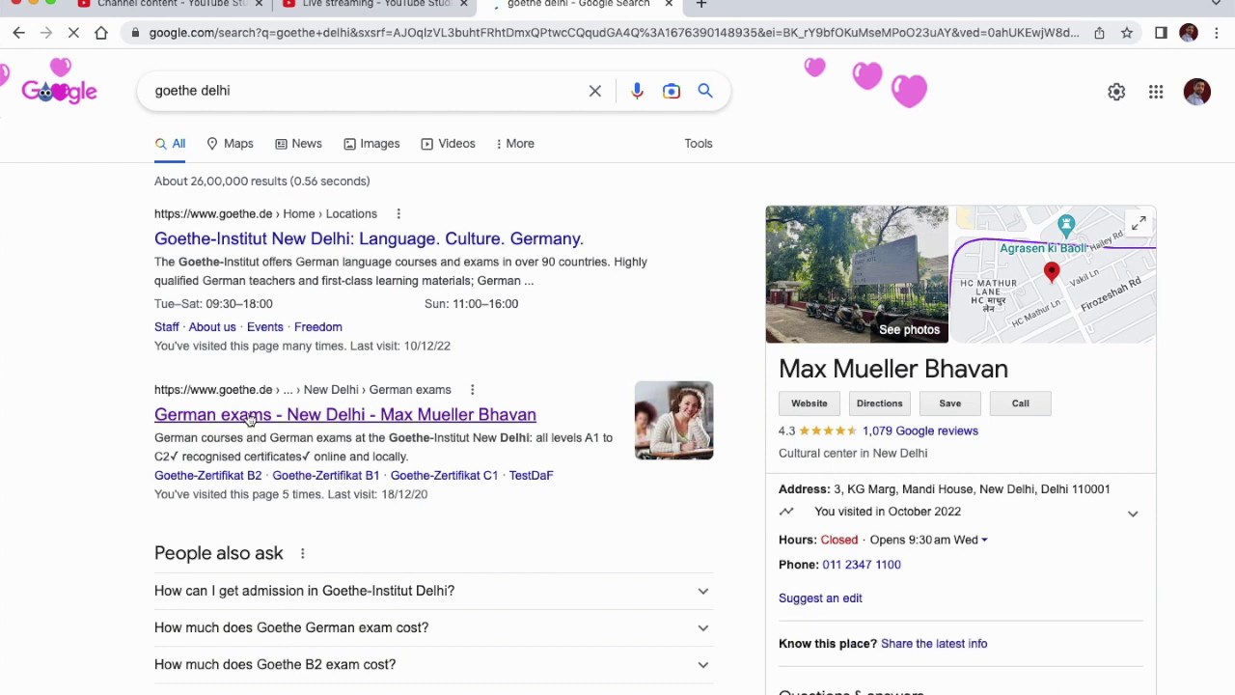
left_click(299, 421)
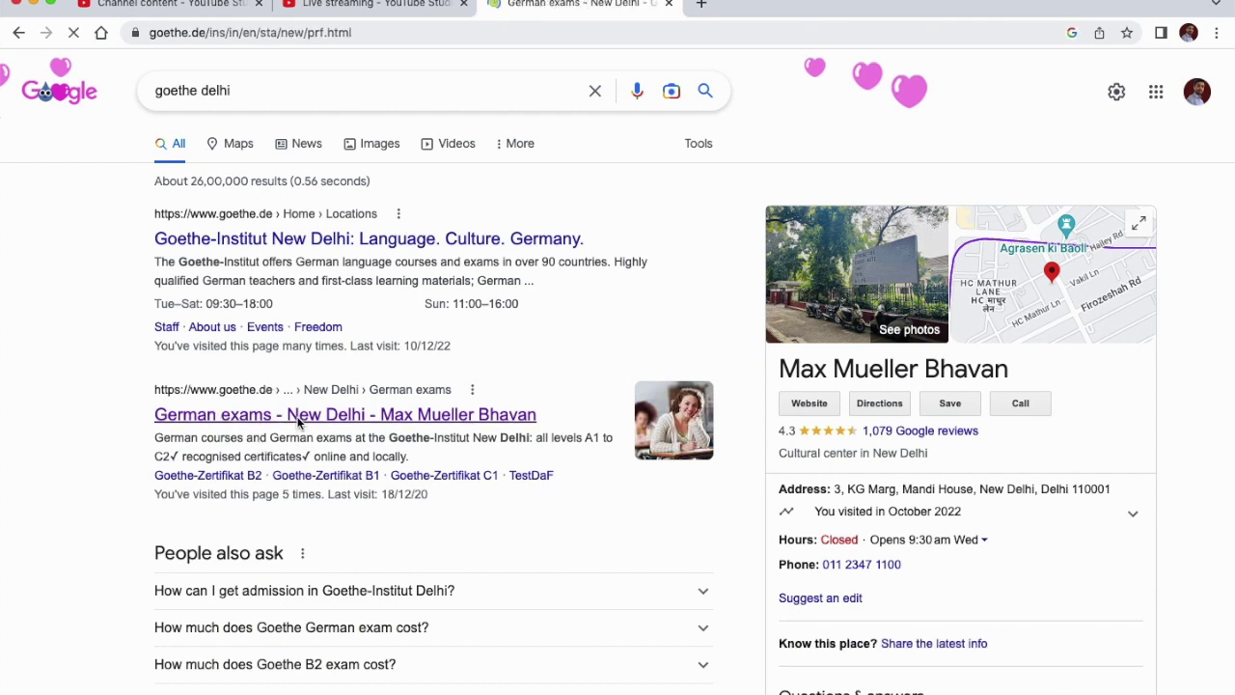
Open the Goethe-Zertifikat A1 exam page for adults (Start Deutsch 1).
scroll(480, 461, "down", 3)
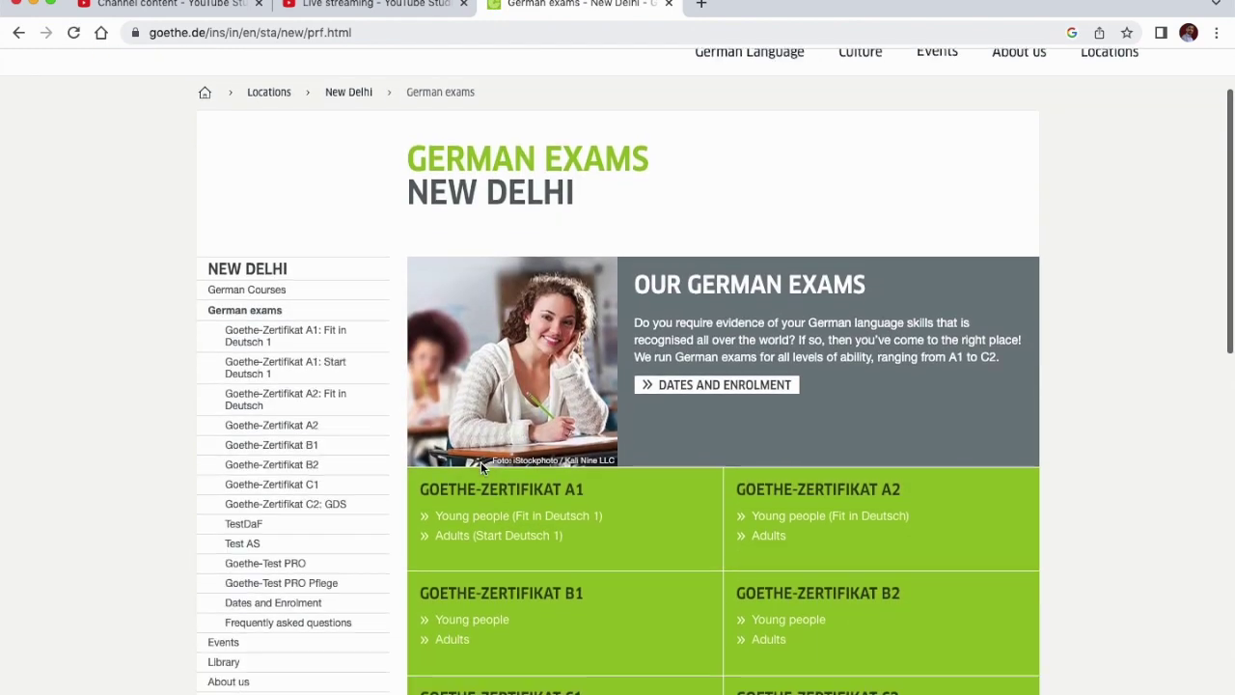
scroll(610, 456, "down", 2)
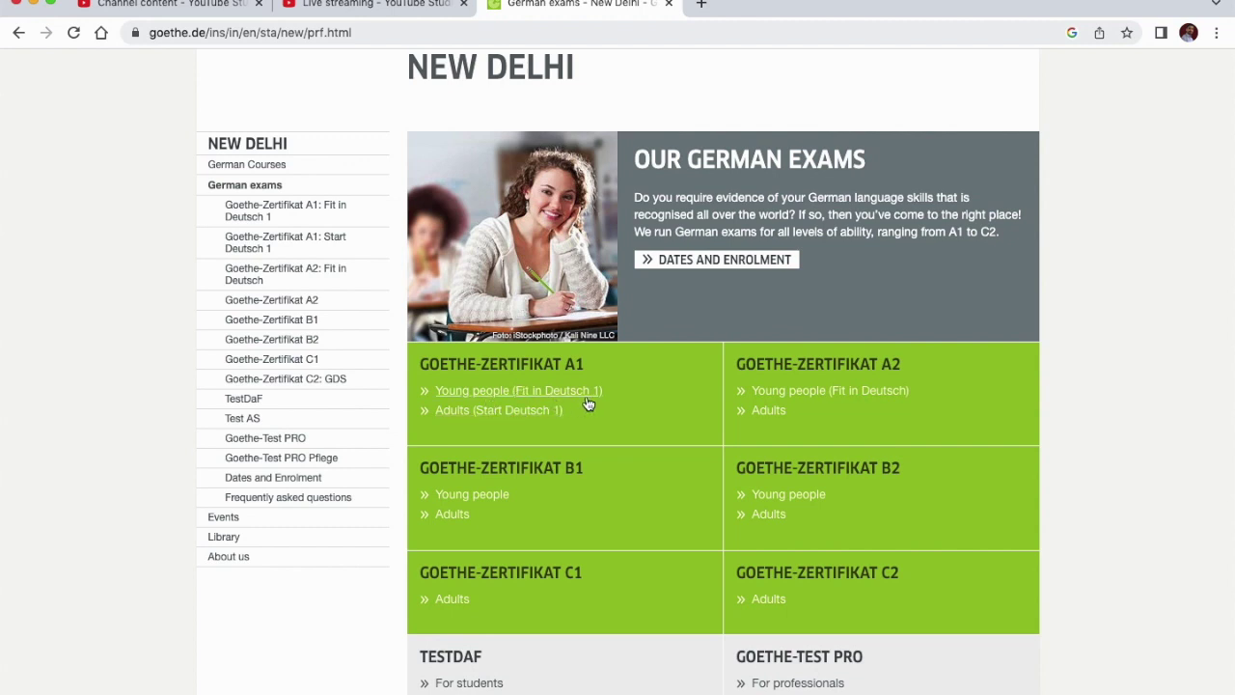
left_click(504, 411)
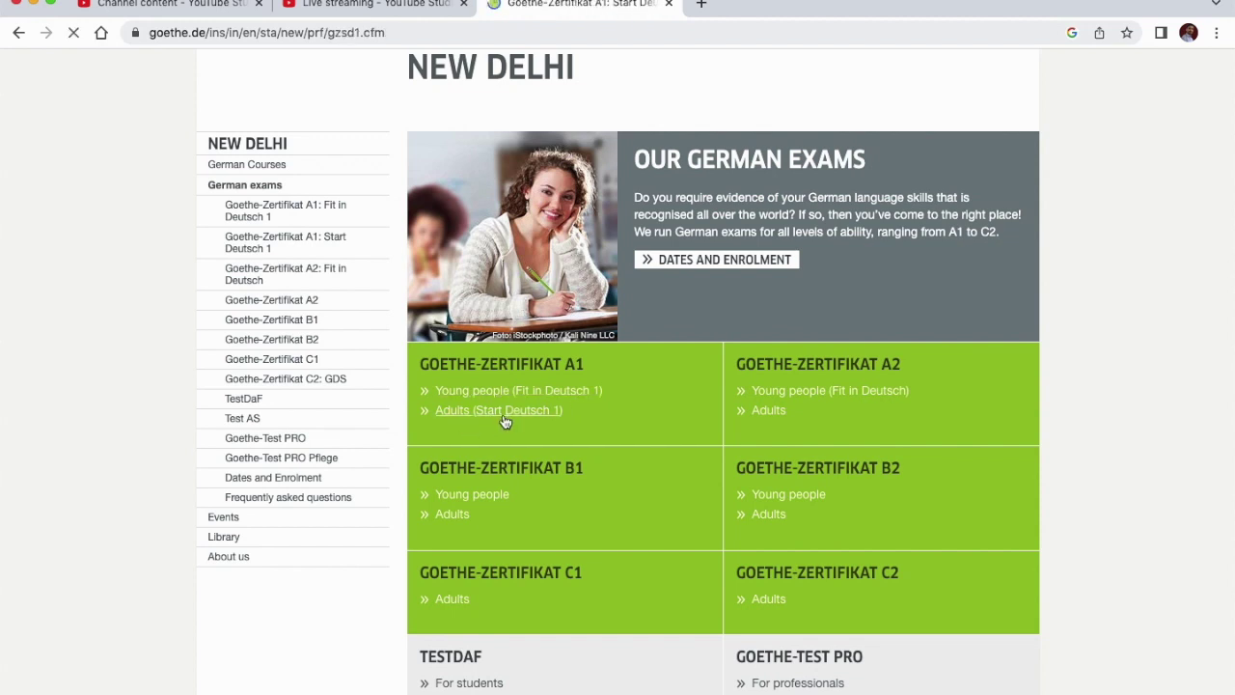
Start a booking for the A1 Start Deutsch 1 exam in New Delhi on 06.03.2023.
scroll(594, 490, "down", 10)
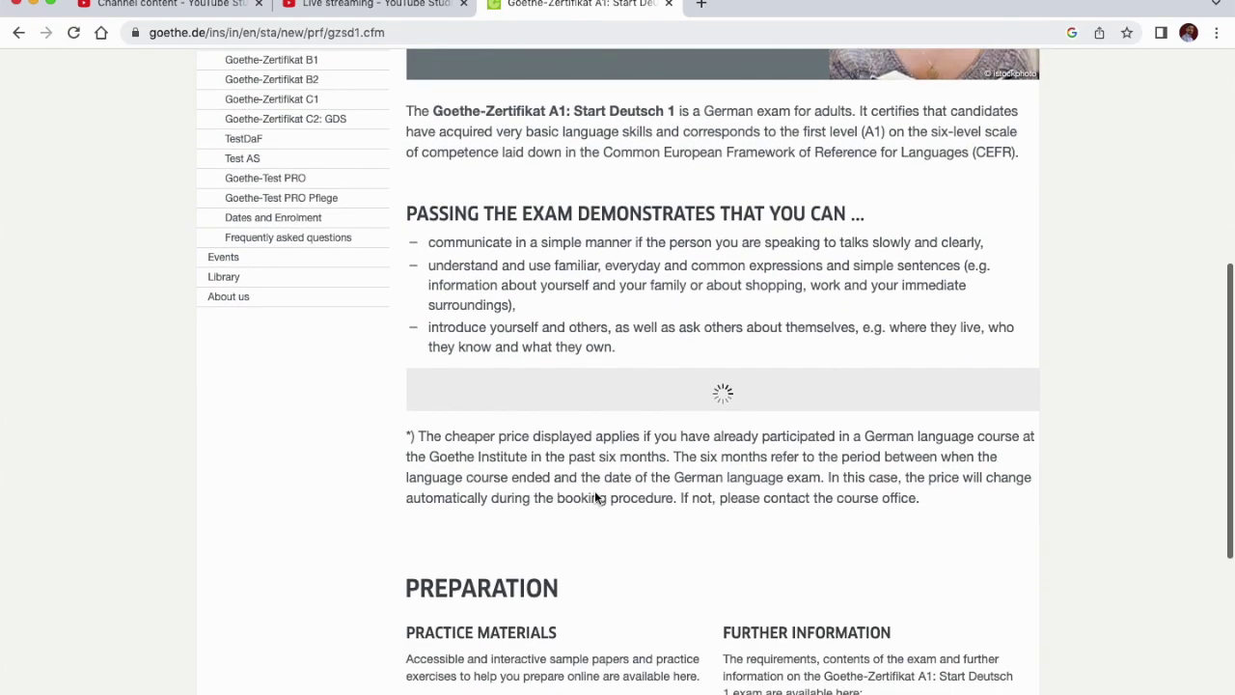
scroll(594, 498, "up", 3)
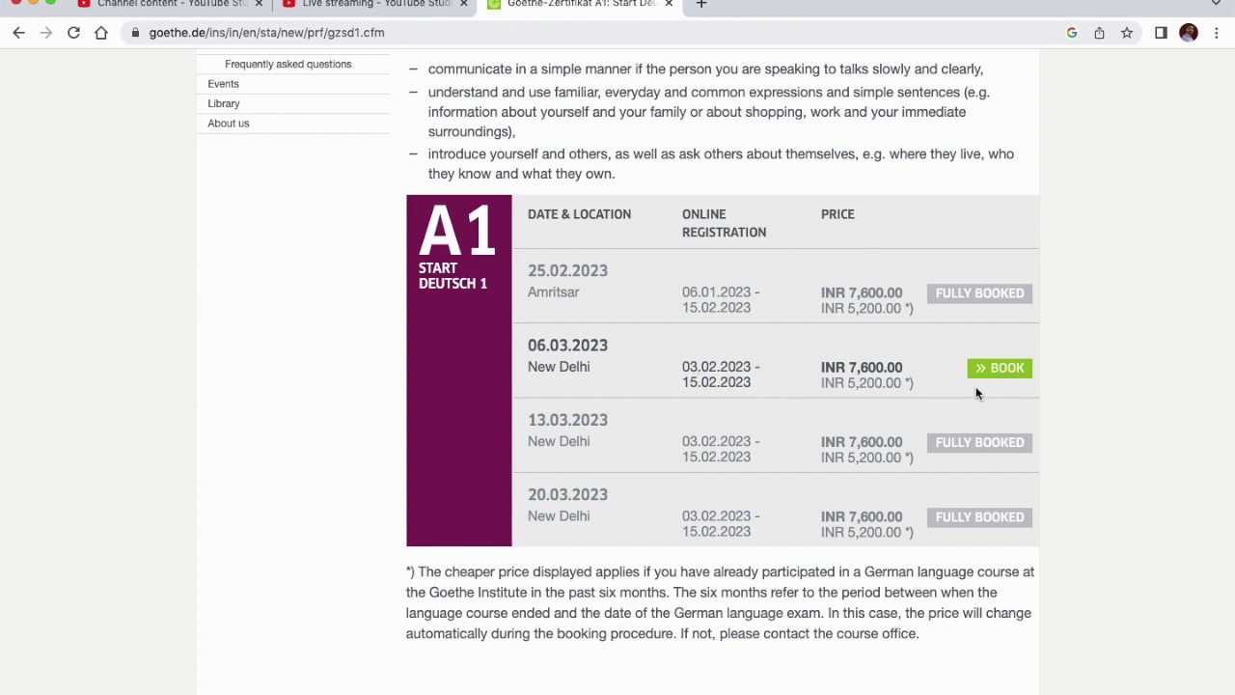
left_click(1004, 376)
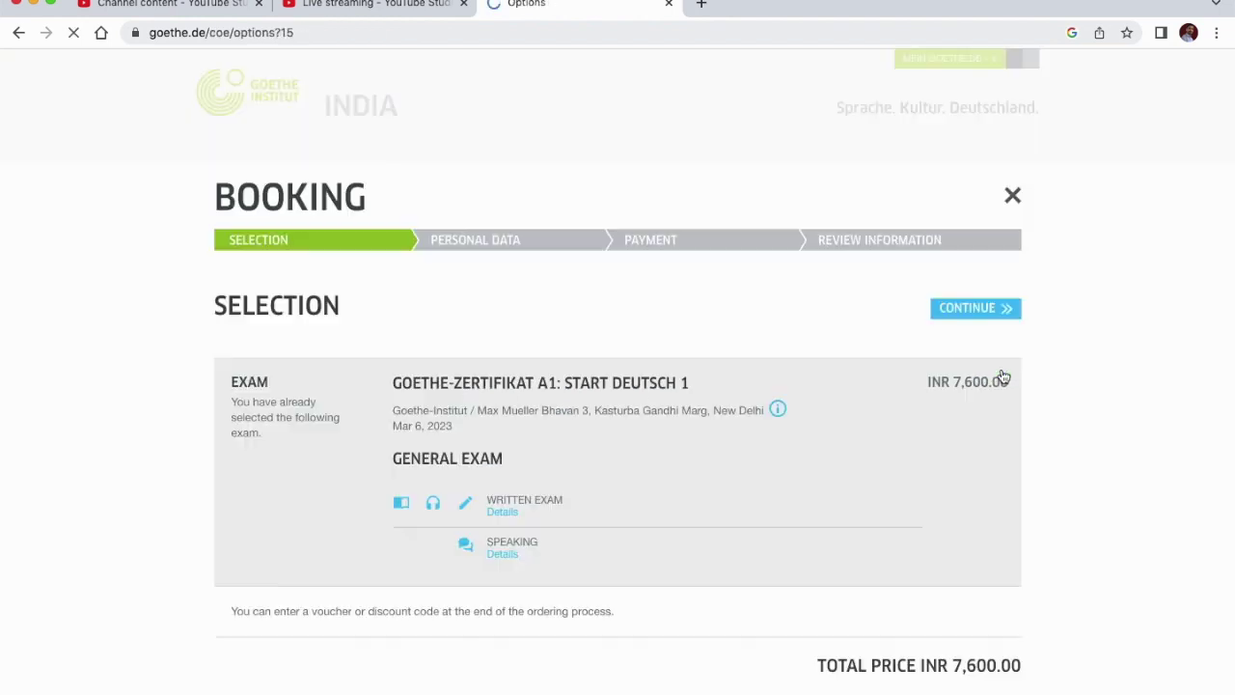
Accept the exam selection and choose to book for myself rather than for a child.
scroll(641, 490, "down", 2)
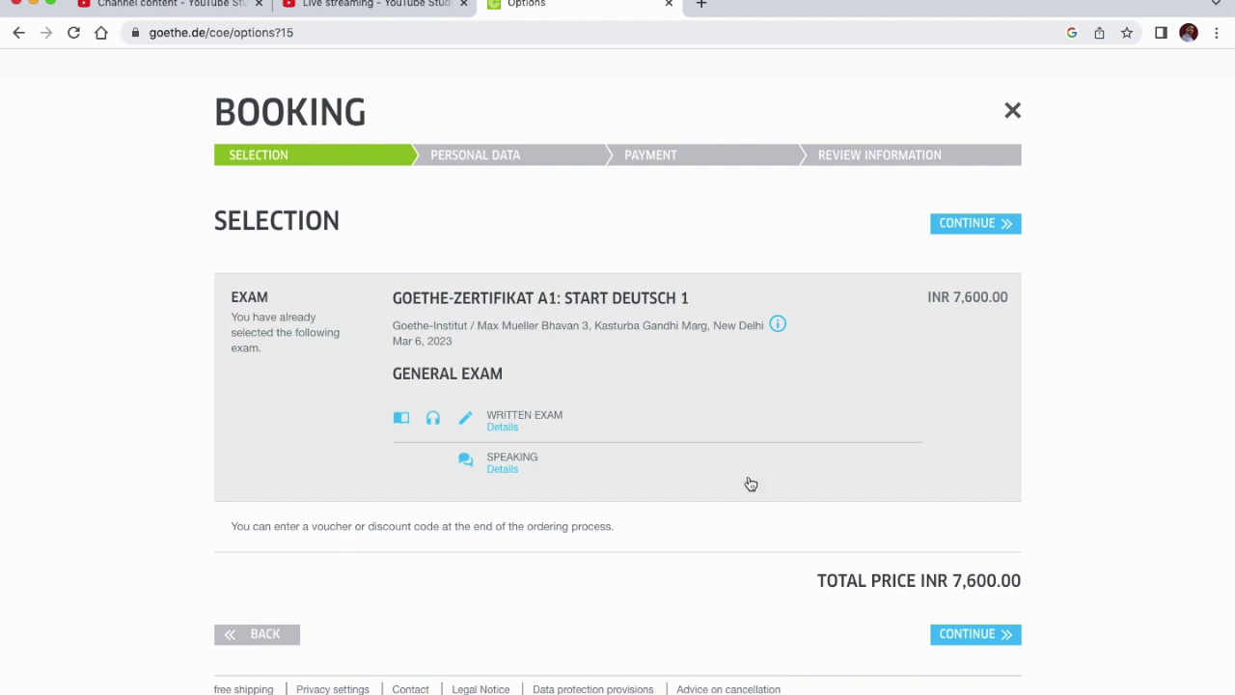
scroll(864, 612, "down", 1)
left_click(967, 633)
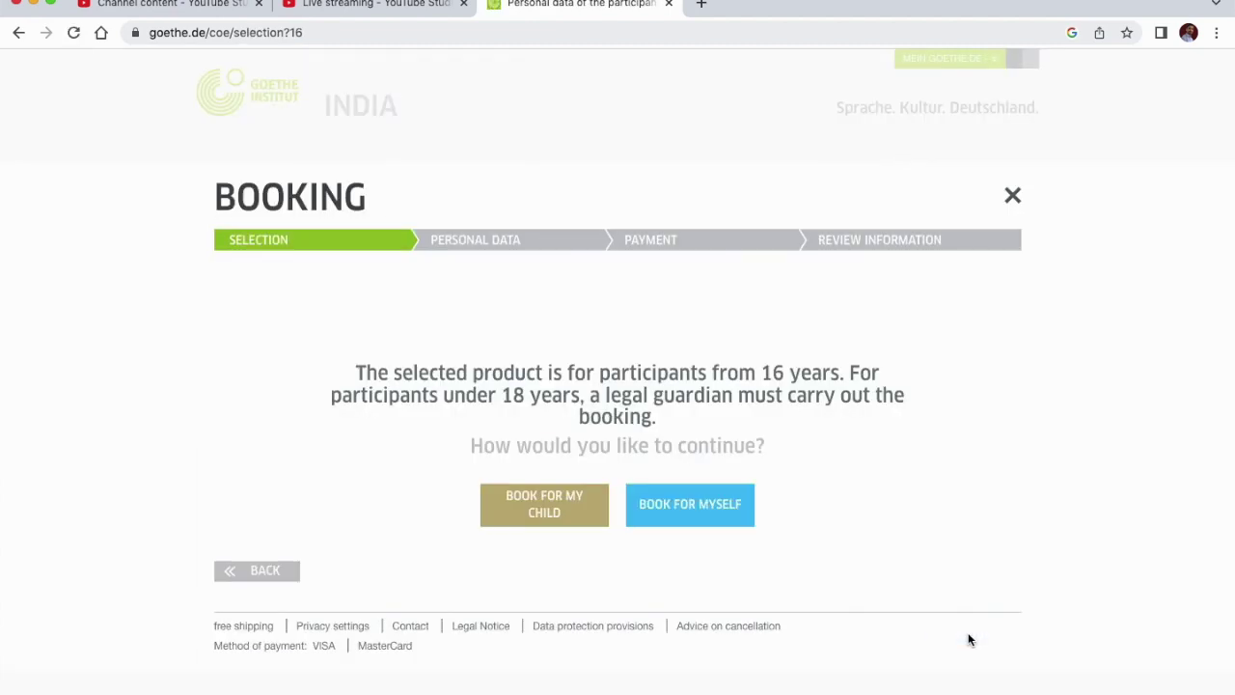
left_click(692, 515)
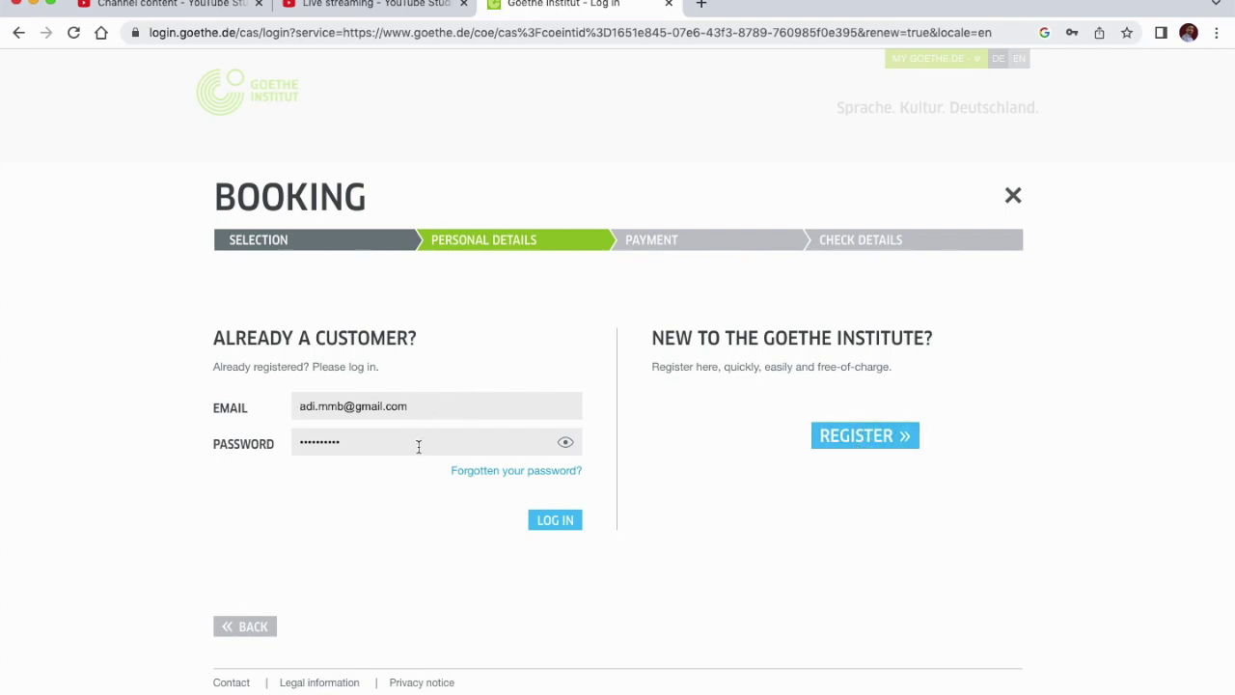
Log in to the existing customer account with the filled-in credentials and discard the other active booking.
left_click(555, 525)
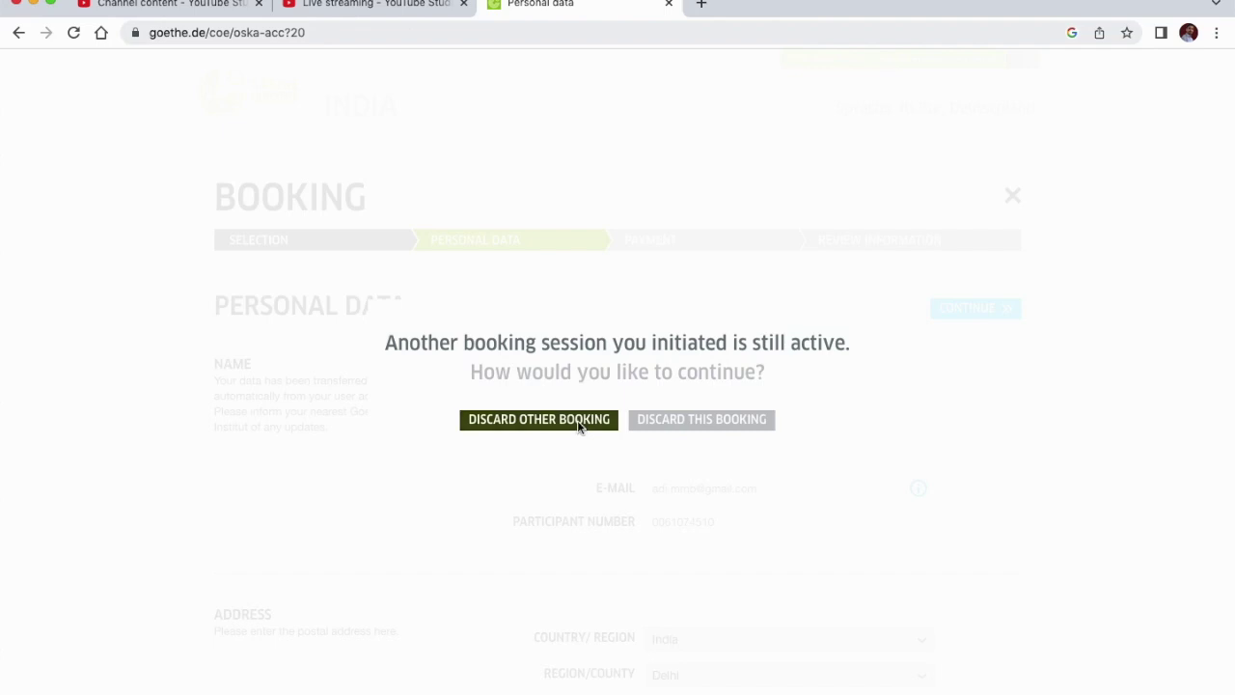
left_click(612, 422)
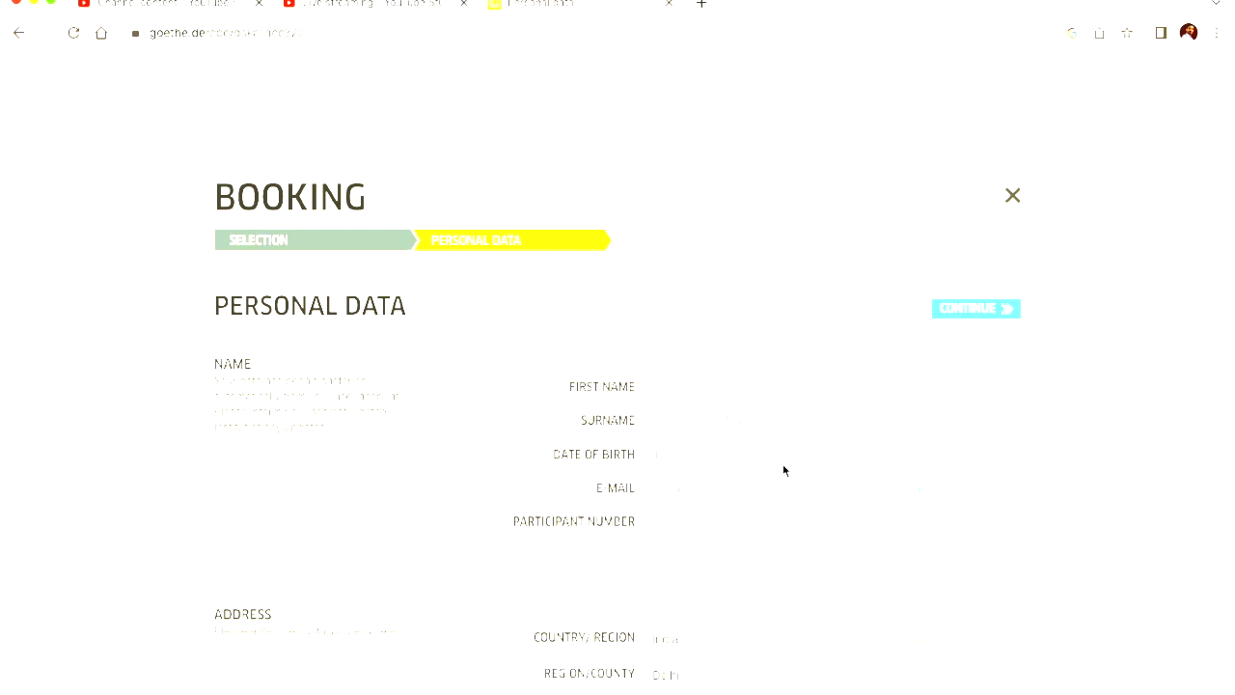
Review the name, contact and address details in the personal data form and try to continue.
scroll(783, 465, "down", 1)
scroll(784, 467, "down", 5)
scroll(783, 470, "up", 3)
scroll(784, 469, "down", 3)
scroll(784, 470, "up", 3)
scroll(783, 470, "up", 3)
scroll(783, 470, "down", 6)
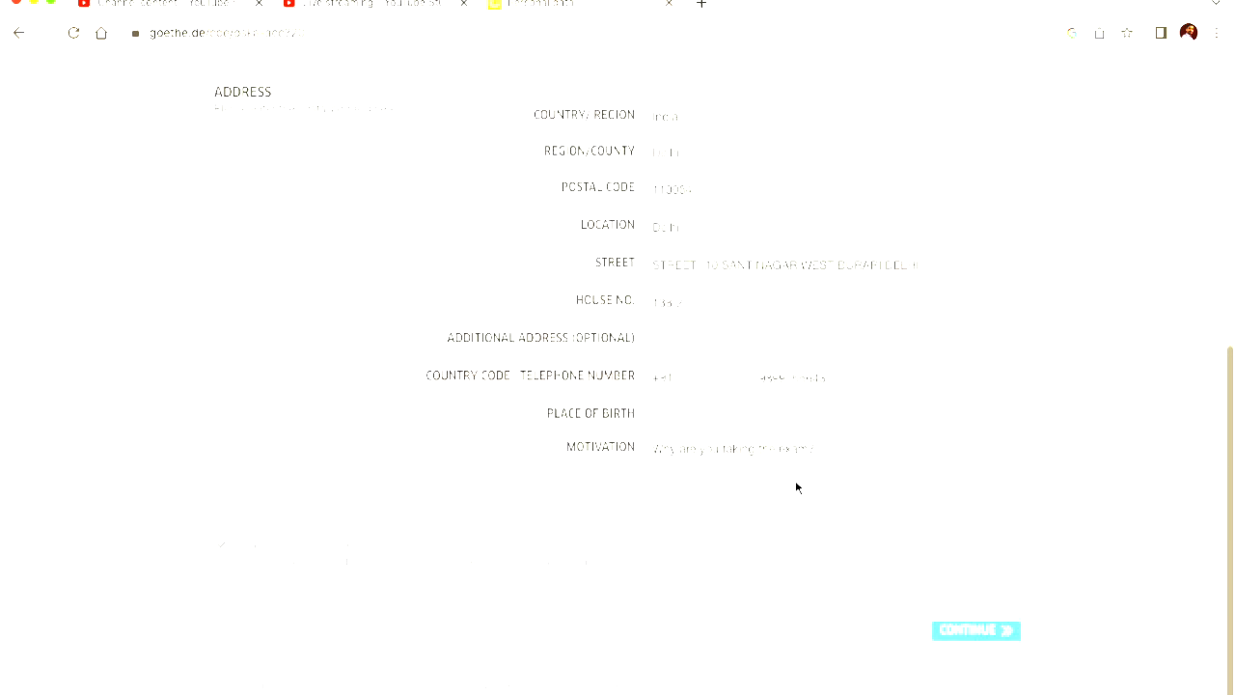
left_click(952, 633)
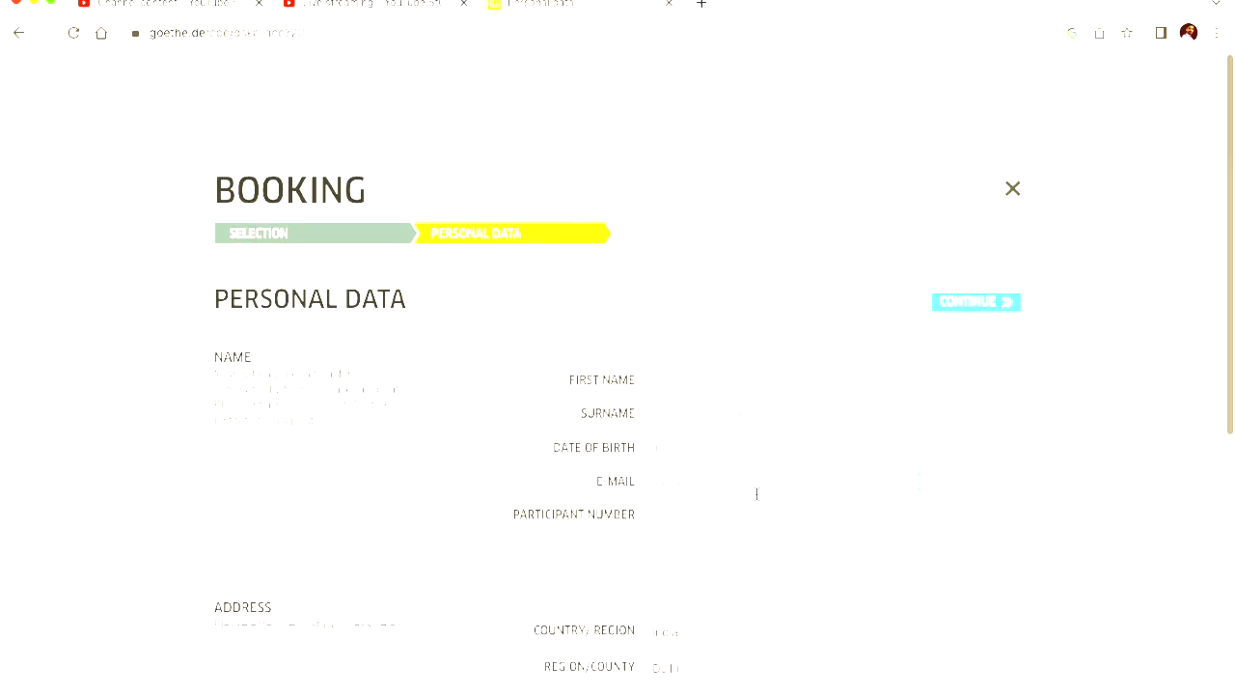
Recheck the personal data form down to the exam motivation and submit it to reach the payment stage.
scroll(756, 492, "down", 2)
scroll(756, 497, "up", 2)
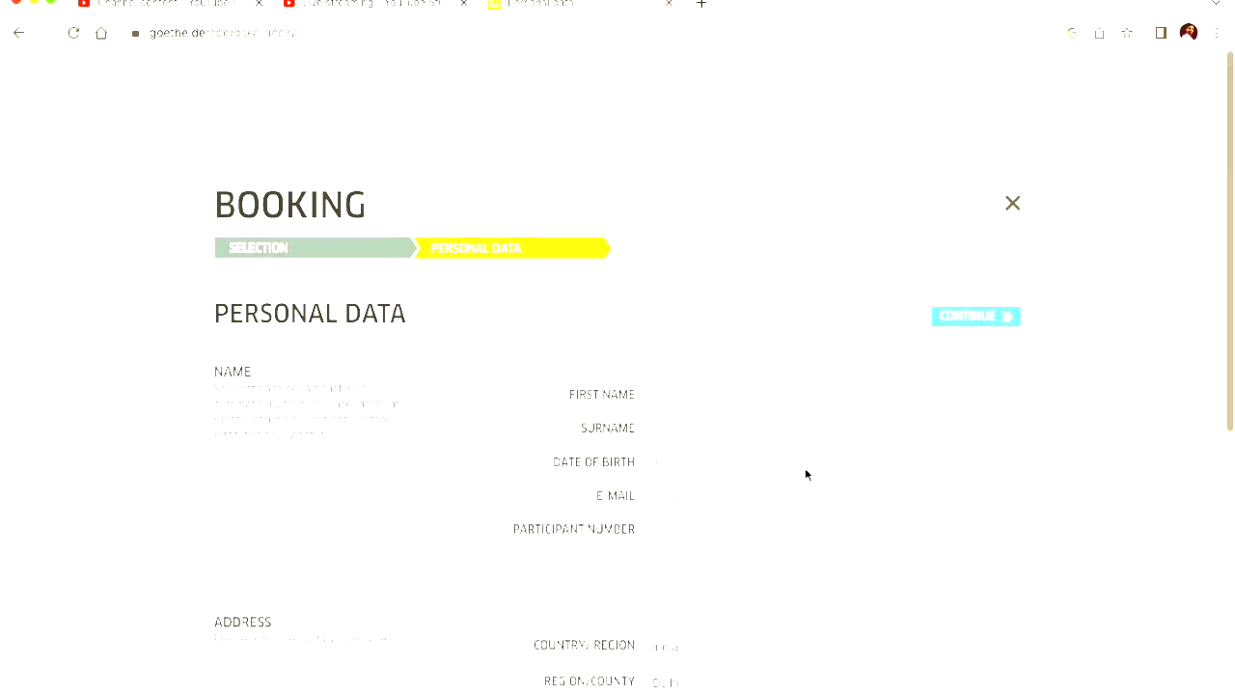
left_click(963, 308)
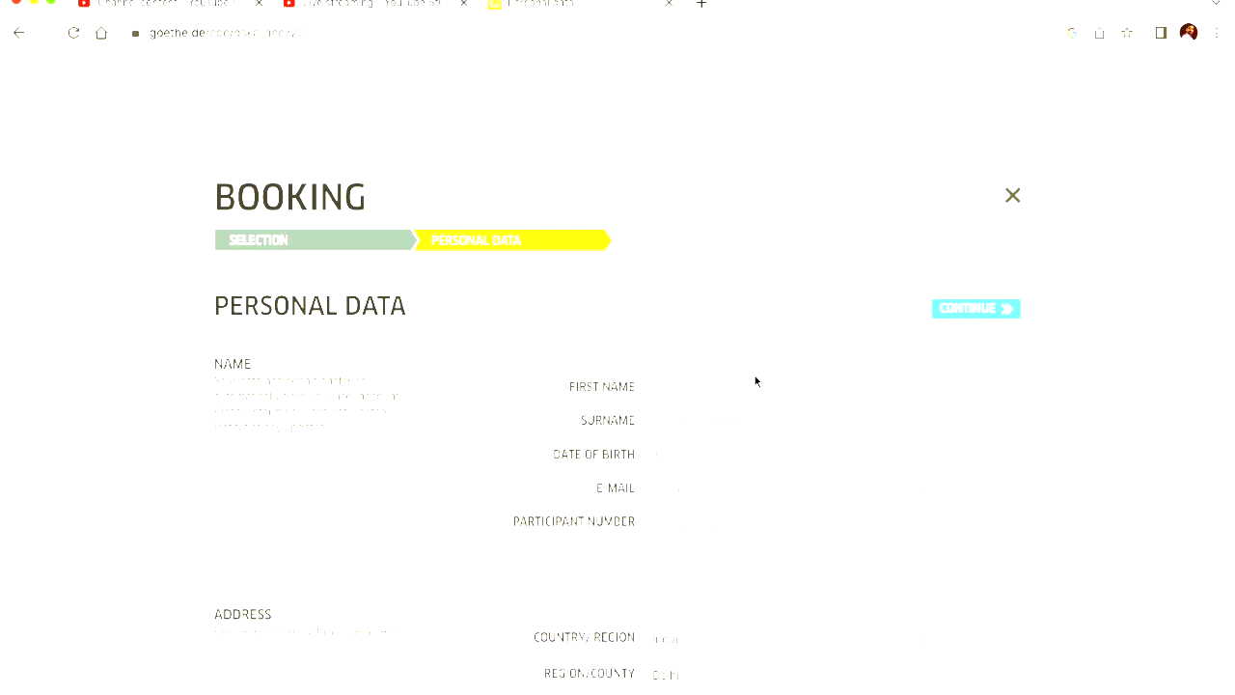
scroll(958, 328, "down", 6)
scroll(822, 448, "up", 1)
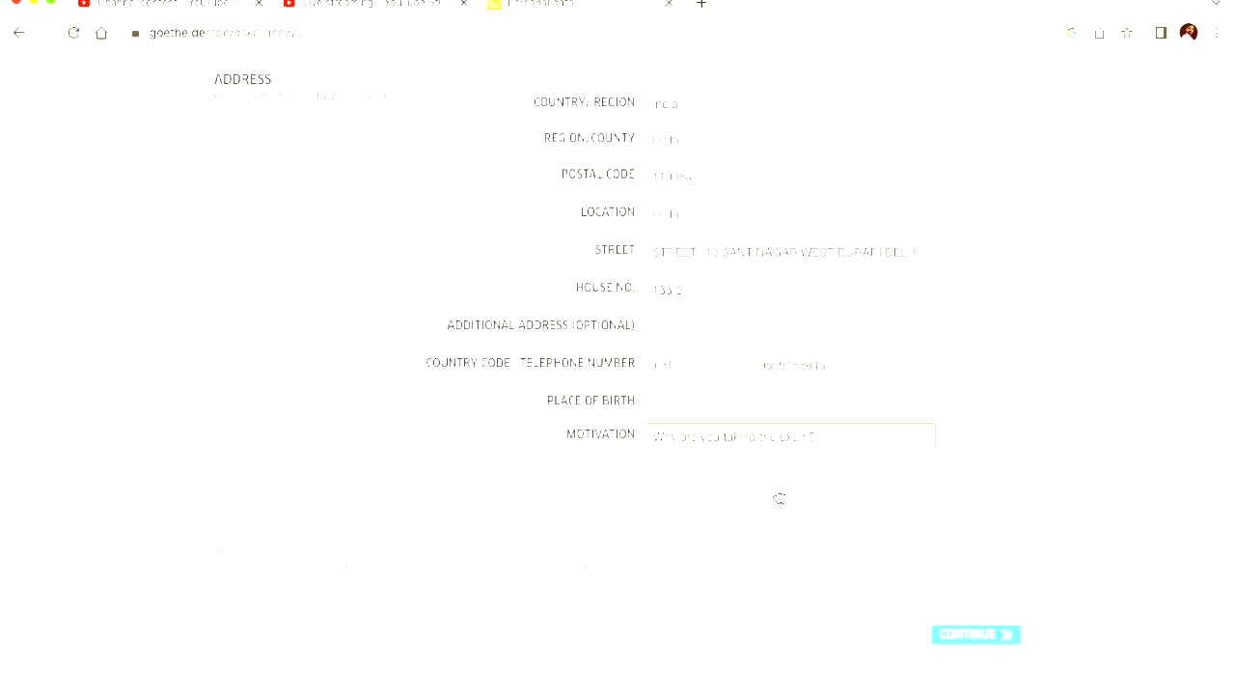
left_click(965, 634)
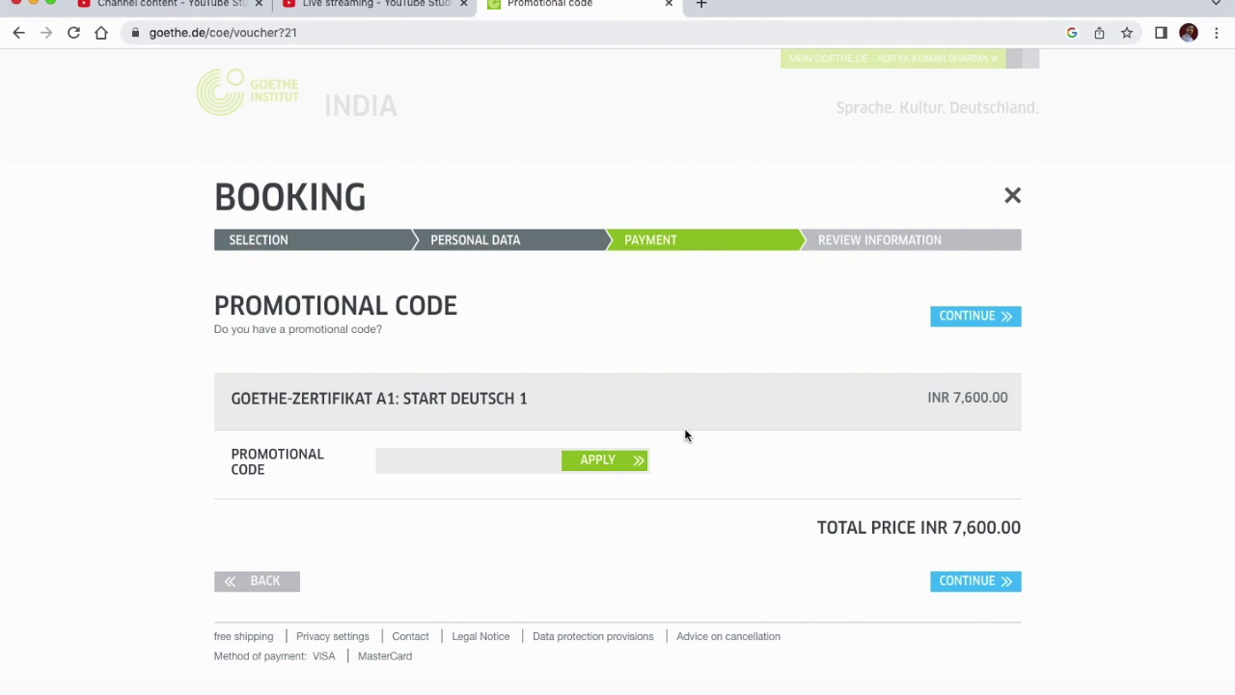
Skip the promotional code and continue with credit card as the payment method to the order review.
left_click(972, 582)
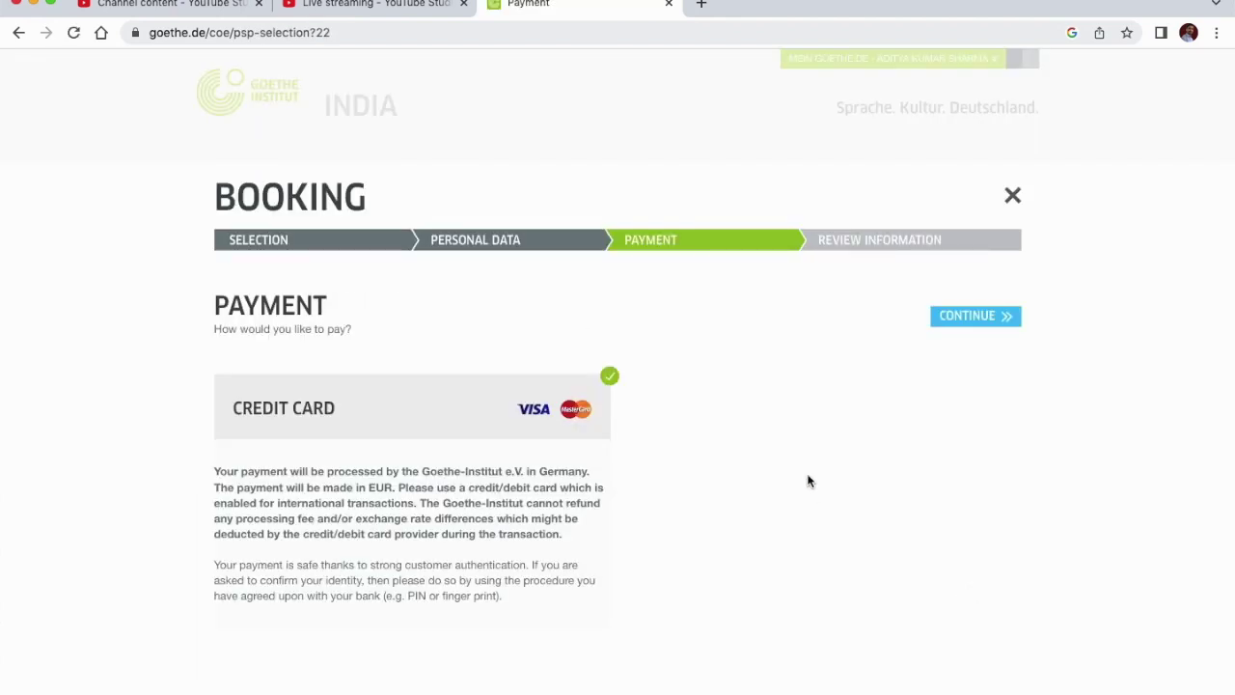
scroll(793, 425, "down", 2)
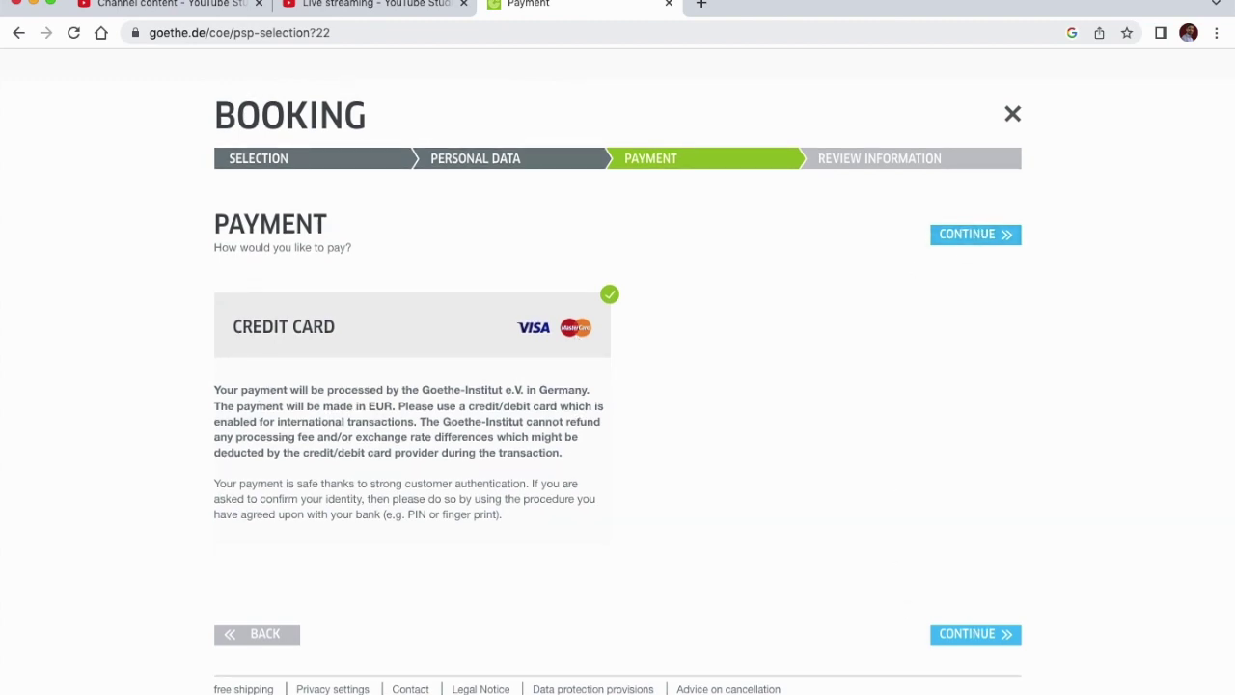
left_click(966, 636)
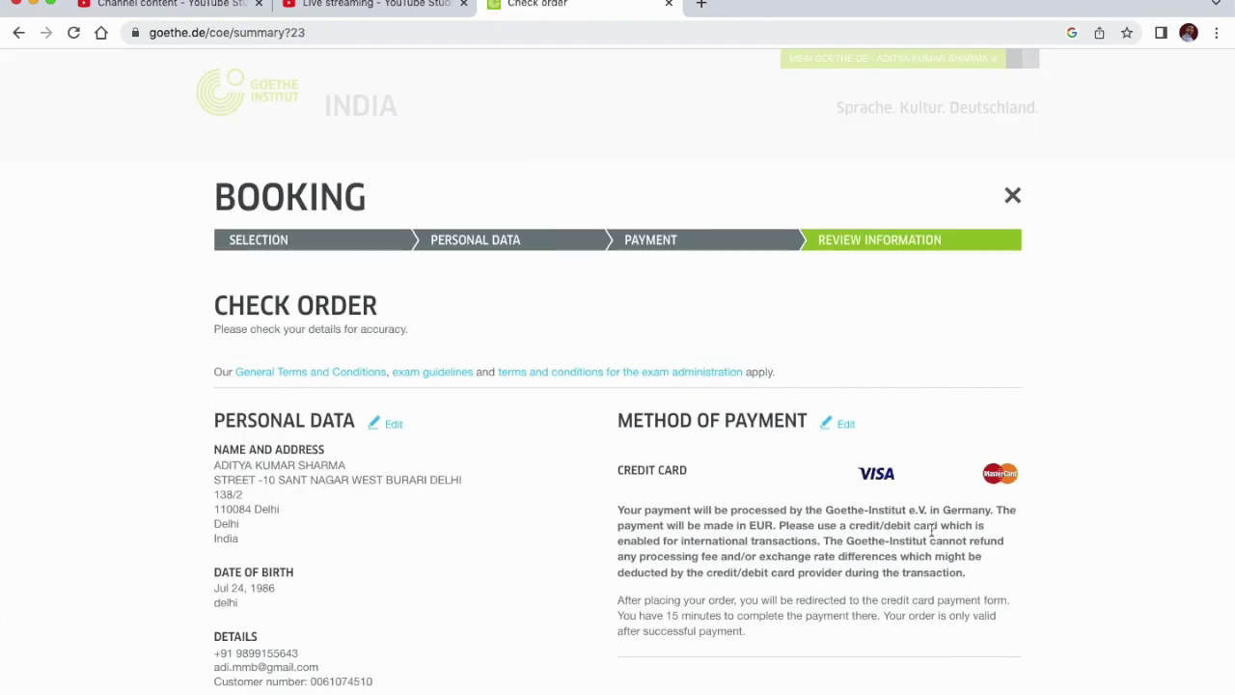
Review the order summary, examining the personal data, payment method, selected exam and total price.
scroll(932, 530, "down", 3)
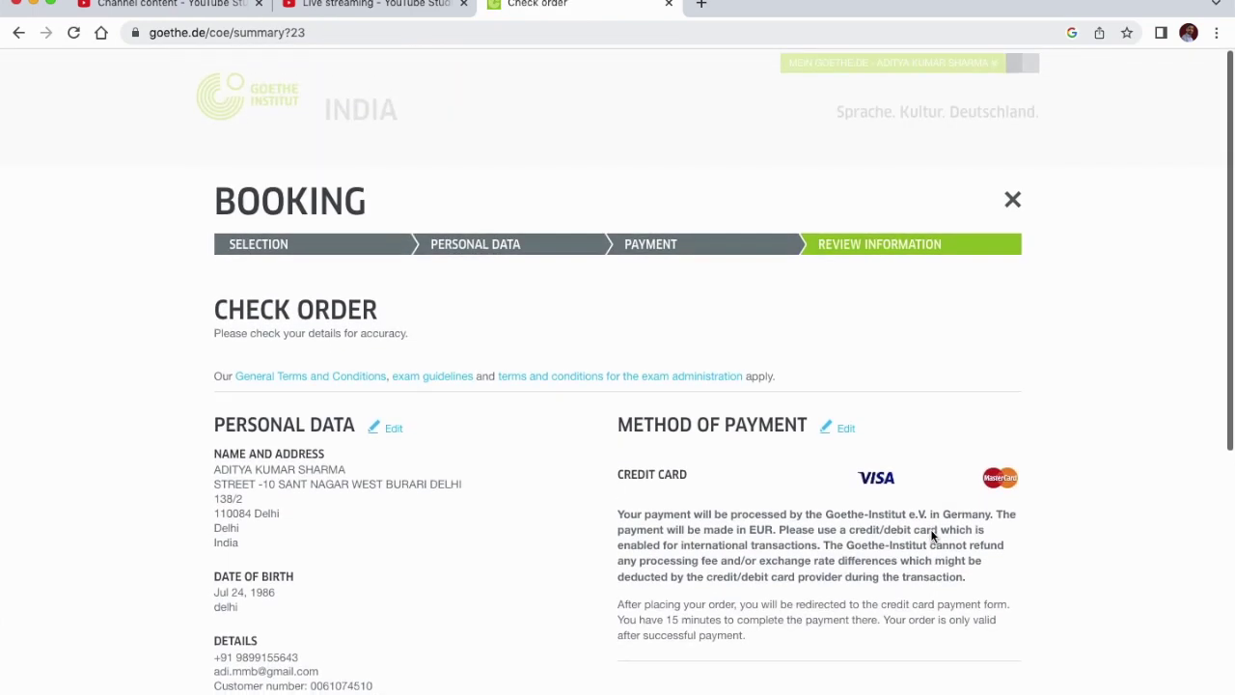
scroll(931, 529, "down", 5)
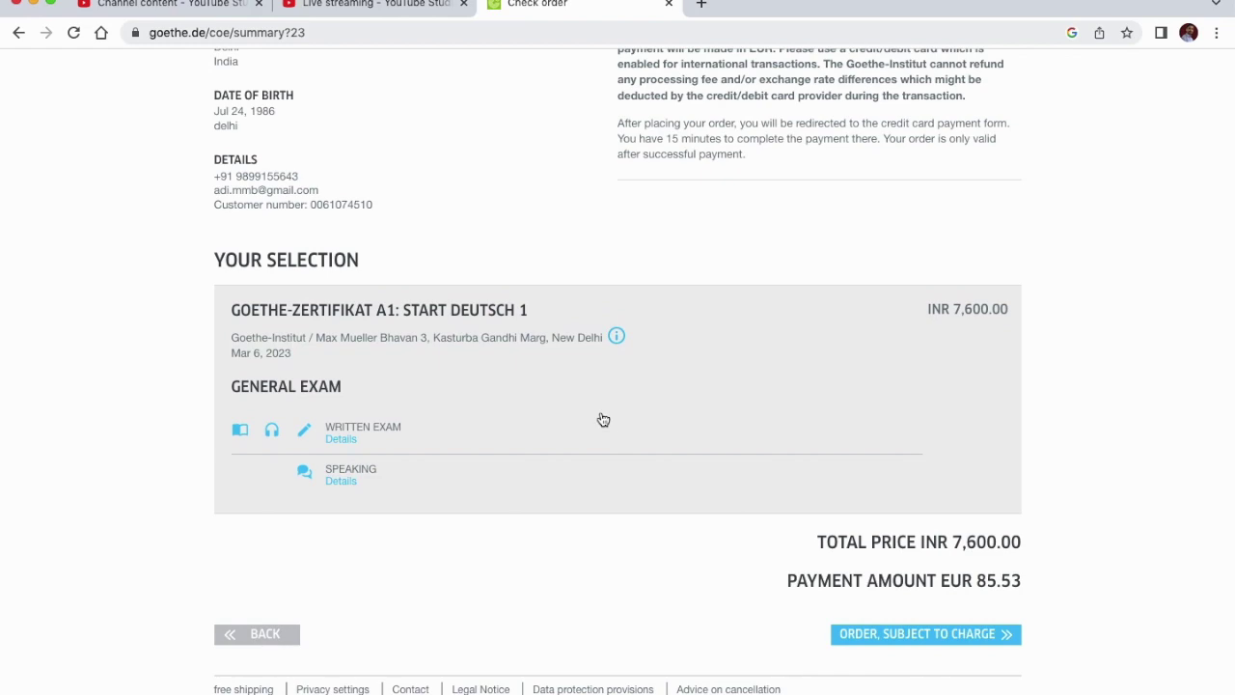
scroll(600, 418, "down", 4)
scroll(600, 418, "up", 1)
scroll(770, 614, "down", 1)
scroll(770, 614, "up", 1)
scroll(693, 578, "down", 1)
scroll(693, 578, "up", 1)
scroll(656, 534, "up", 2)
scroll(657, 533, "down", 3)
scroll(657, 534, "up", 10)
scroll(656, 533, "down", 5)
scroll(656, 533, "up", 5)
scroll(656, 534, "down", 5)
scroll(656, 534, "up", 5)
scroll(656, 535, "down", 5)
scroll(656, 534, "up", 10)
scroll(656, 535, "down", 3)
scroll(656, 535, "up", 6)
scroll(657, 535, "down", 5)
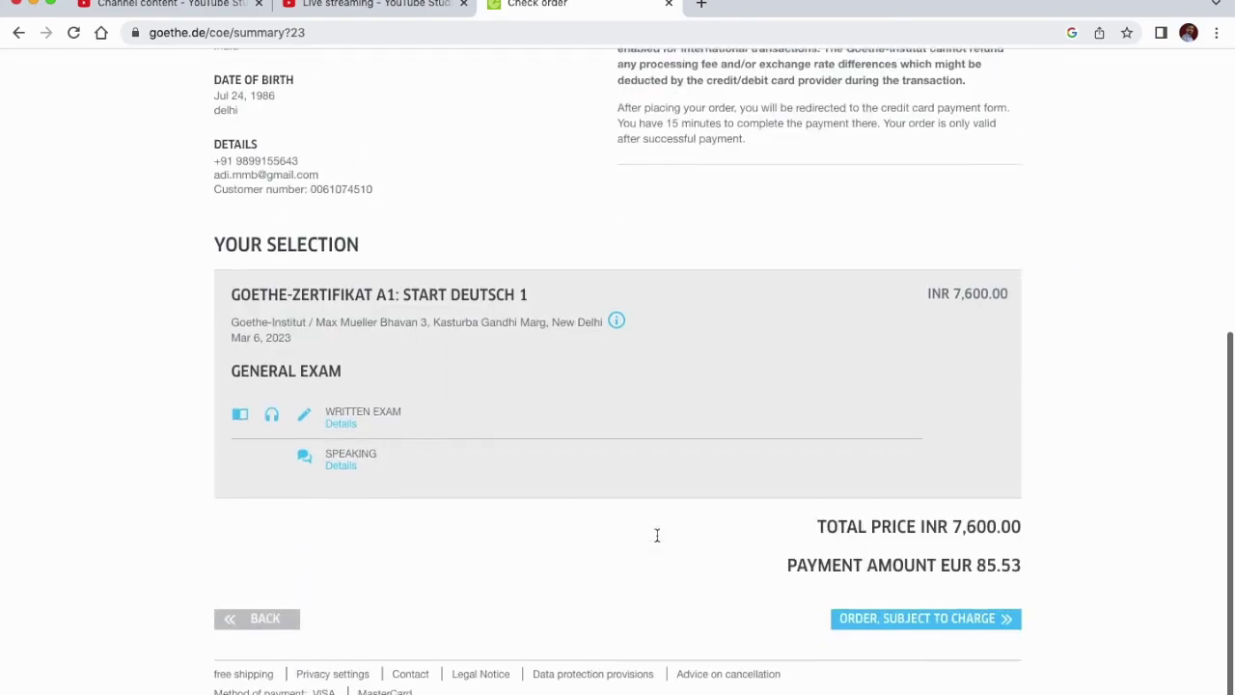
scroll(656, 535, "up", 5)
scroll(657, 534, "down", 4)
scroll(657, 534, "up", 6)
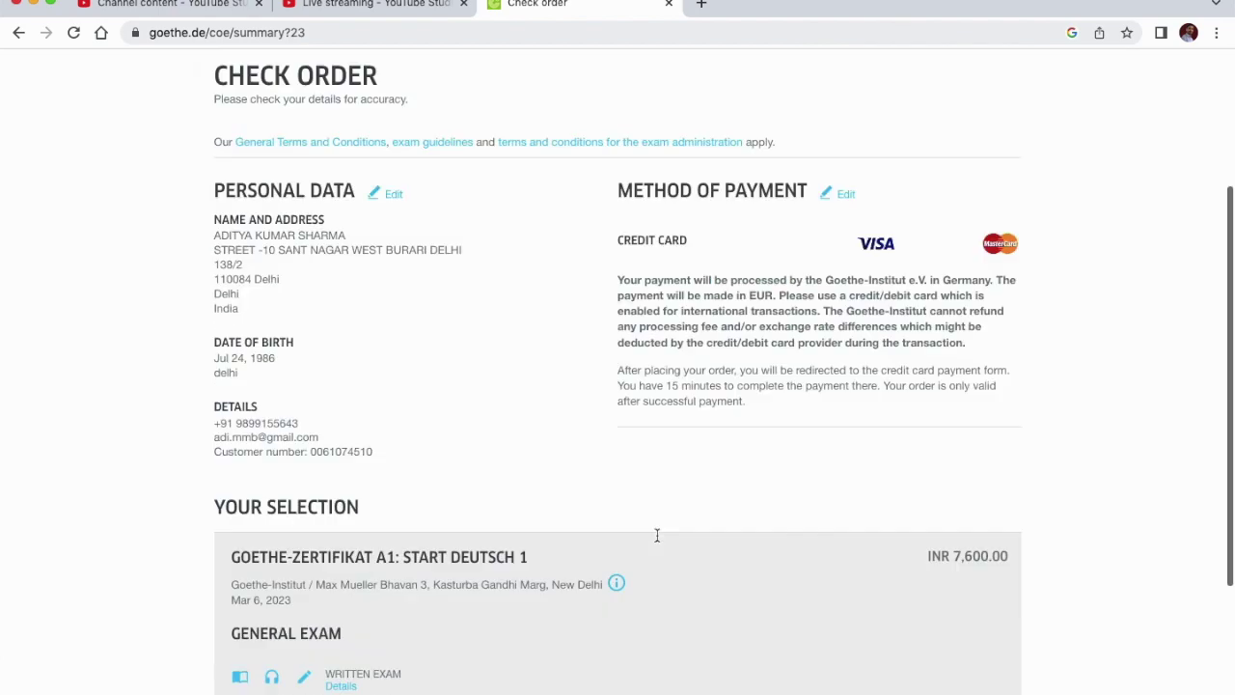
scroll(656, 535, "down", 5)
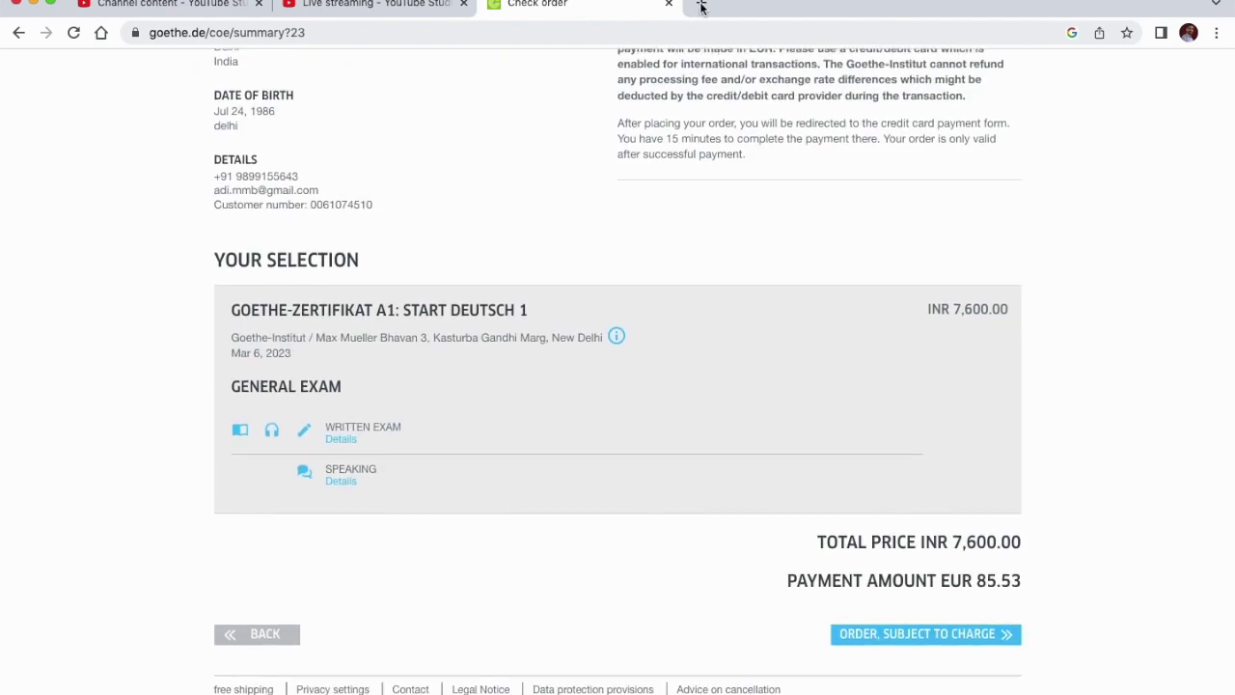
Open a new browser tab alongside the order summary.
left_click(702, 7)
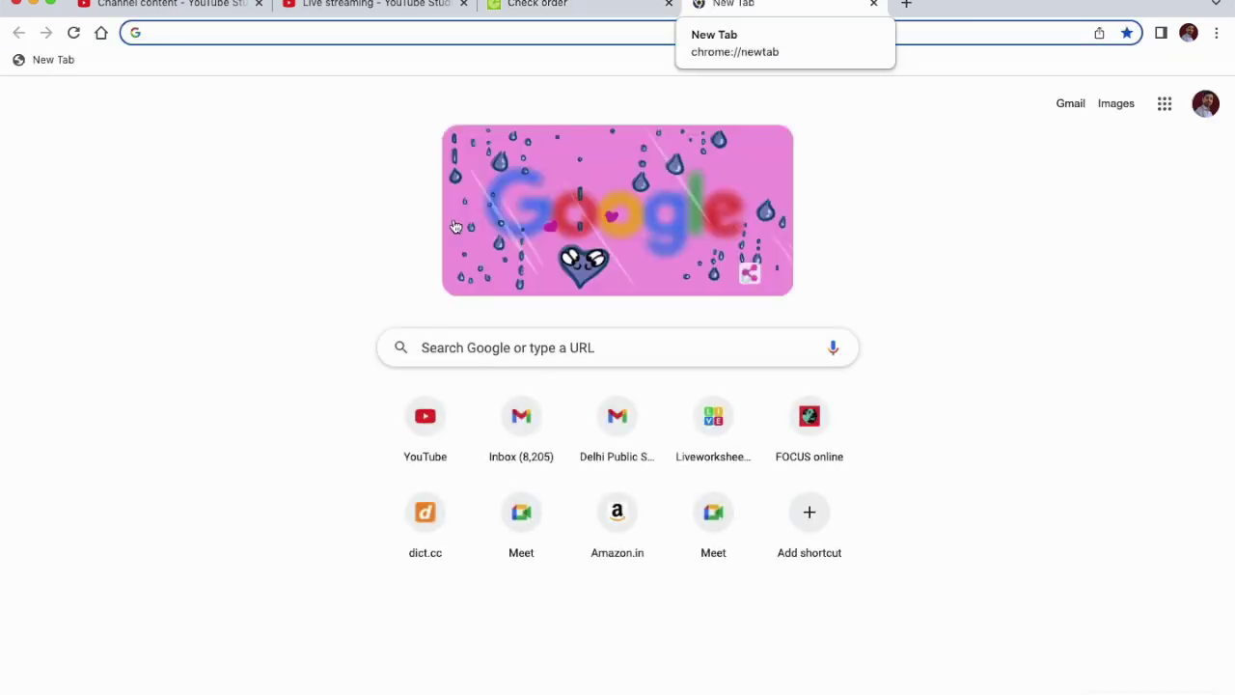
left_click(406, 235)
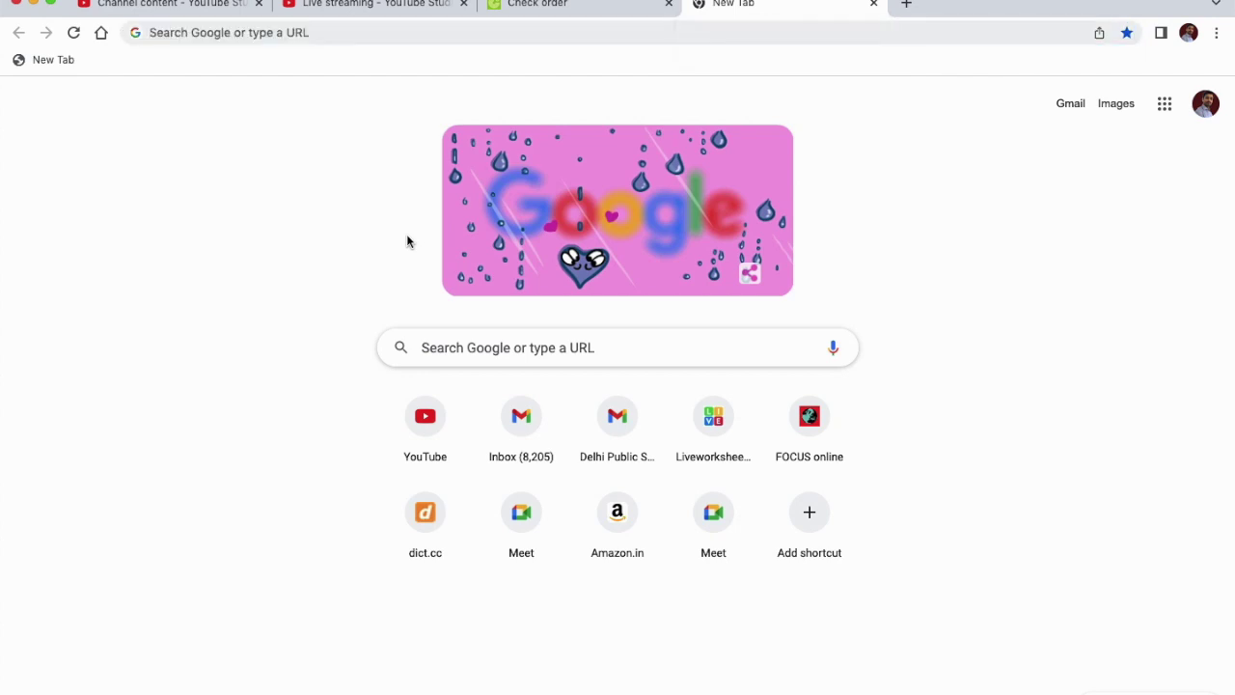